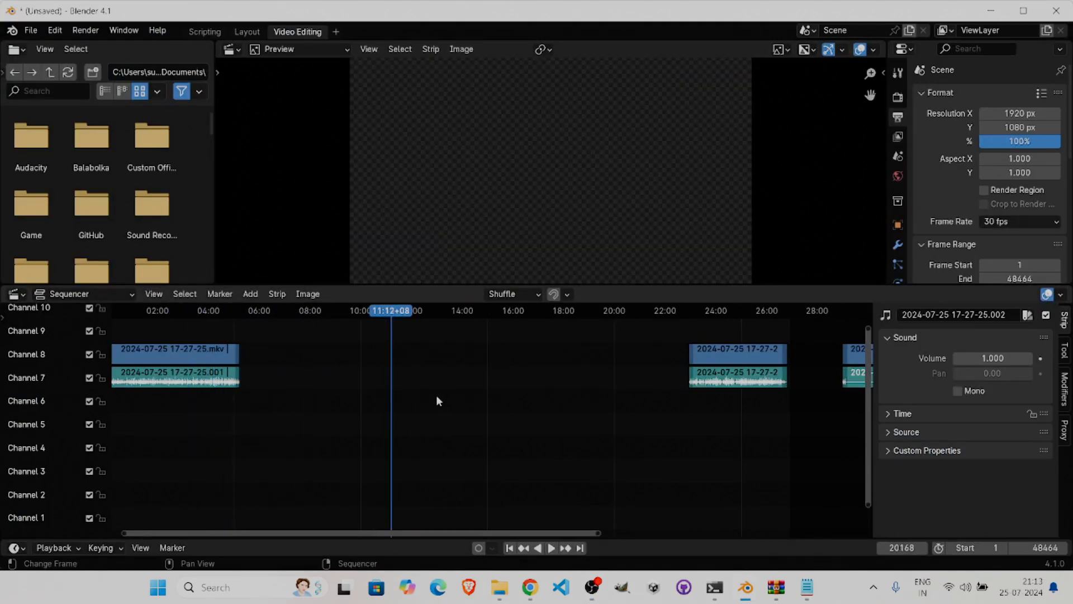
Step: Scrub the sequencer timeline to about 23:04 and start playback
scroll(788, 317, "right", 10)
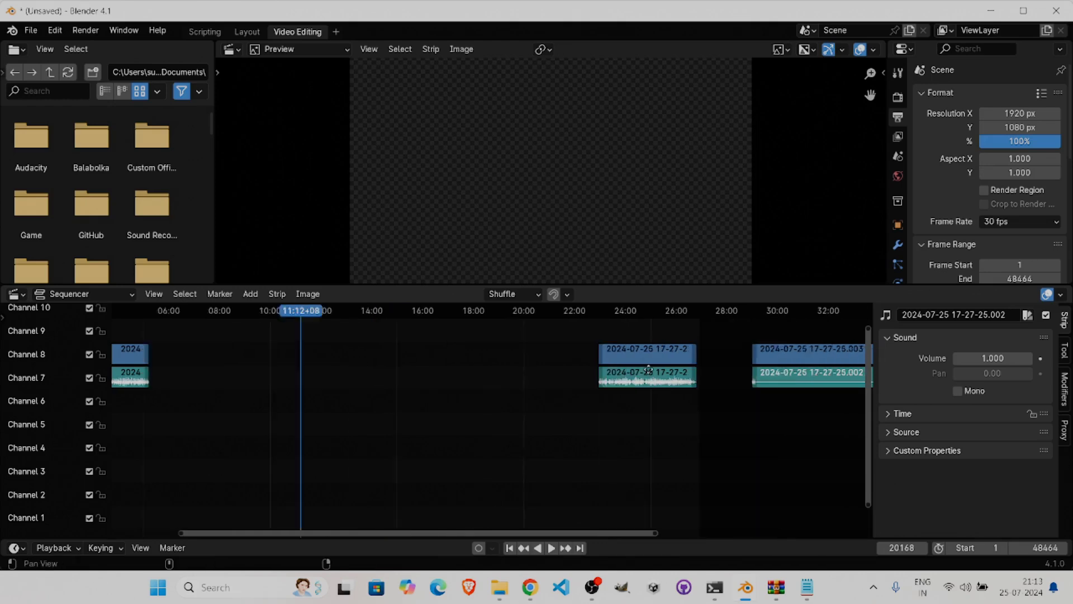
left_click_drag(554, 317, 682, 316)
middle_click_drag(385, 408, 488, 424)
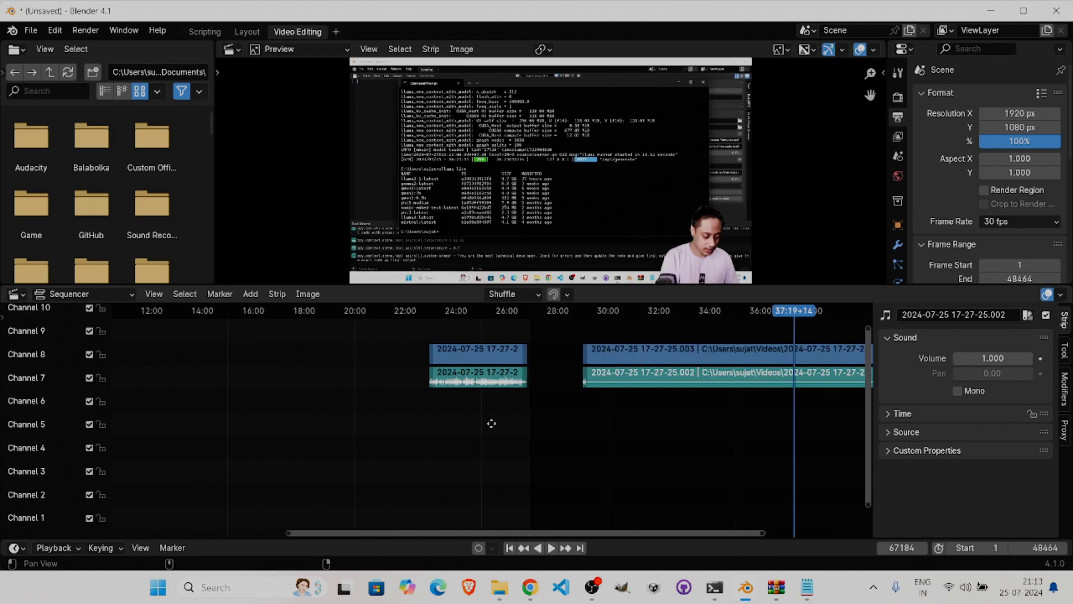
left_click(433, 312)
key("space")
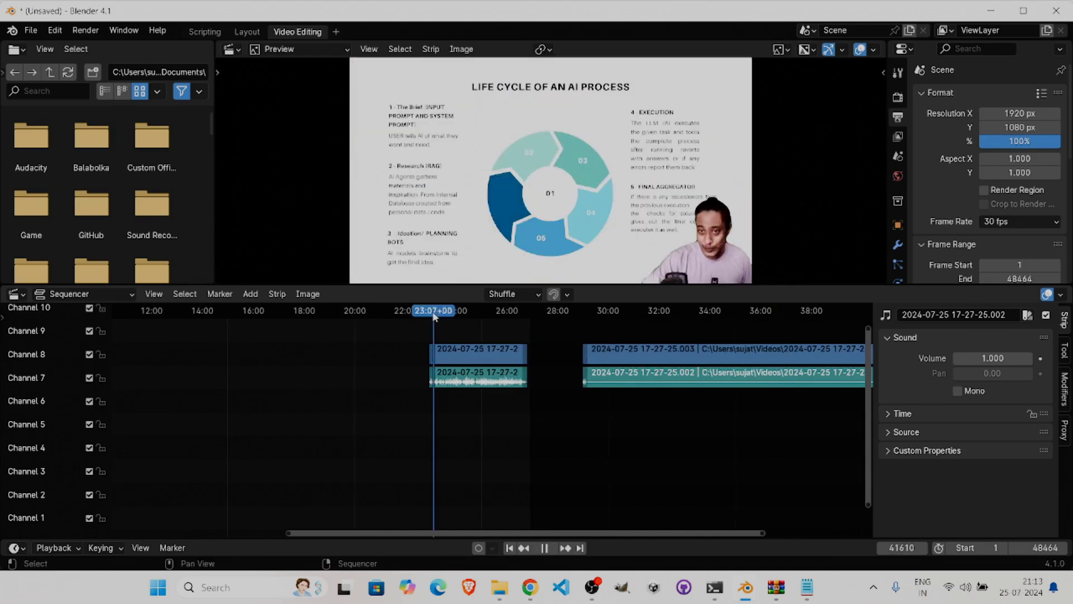
Step: Scrub ahead through the later strips to around 43:45, then go to the Scripting workspace
mouse_move(434, 315)
left_mouse_down()
mouse_move(453, 319)
mouse_move(443, 323)
left_mouse_up()
middle_click_drag(392, 391, 567, 428)
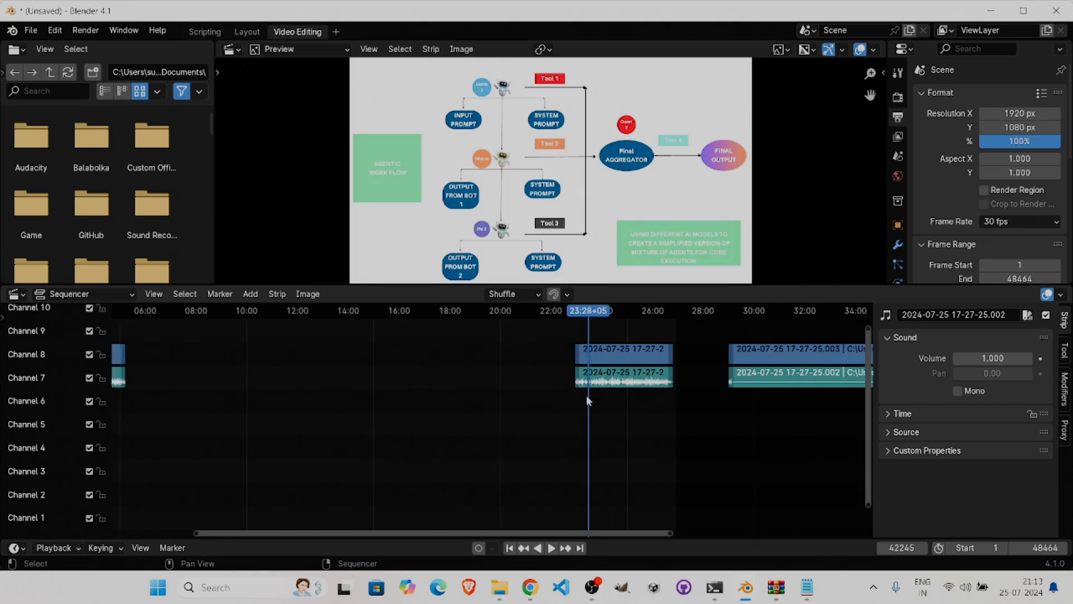
middle_click_drag(755, 412, 379, 437)
mouse_move(679, 313)
left_mouse_down()
mouse_move(766, 313)
mouse_move(680, 313)
left_mouse_up()
middle_click_drag(426, 441, 850, 412)
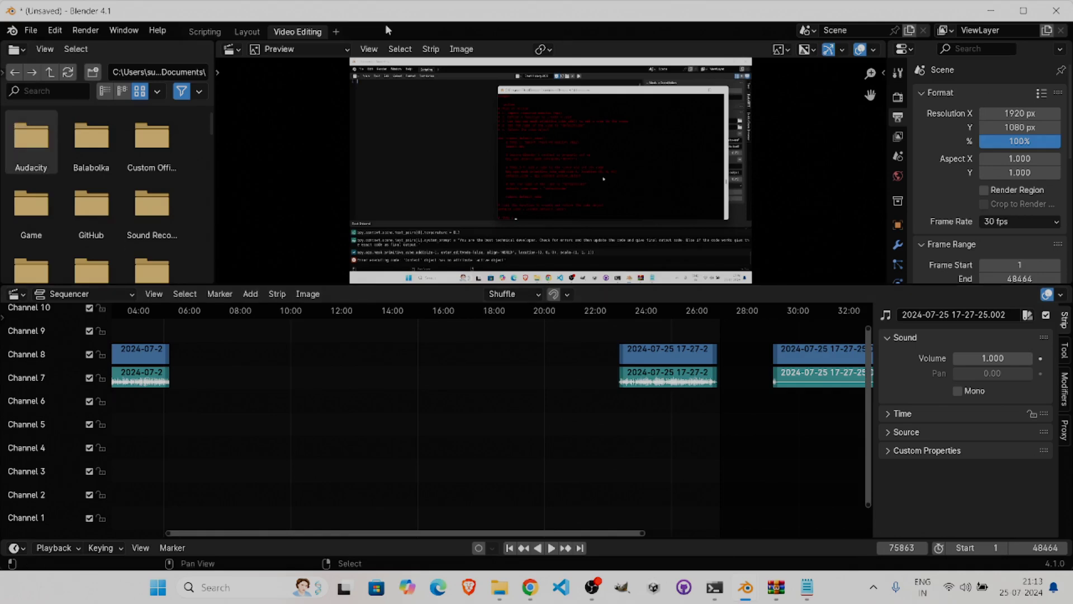
left_click(205, 32)
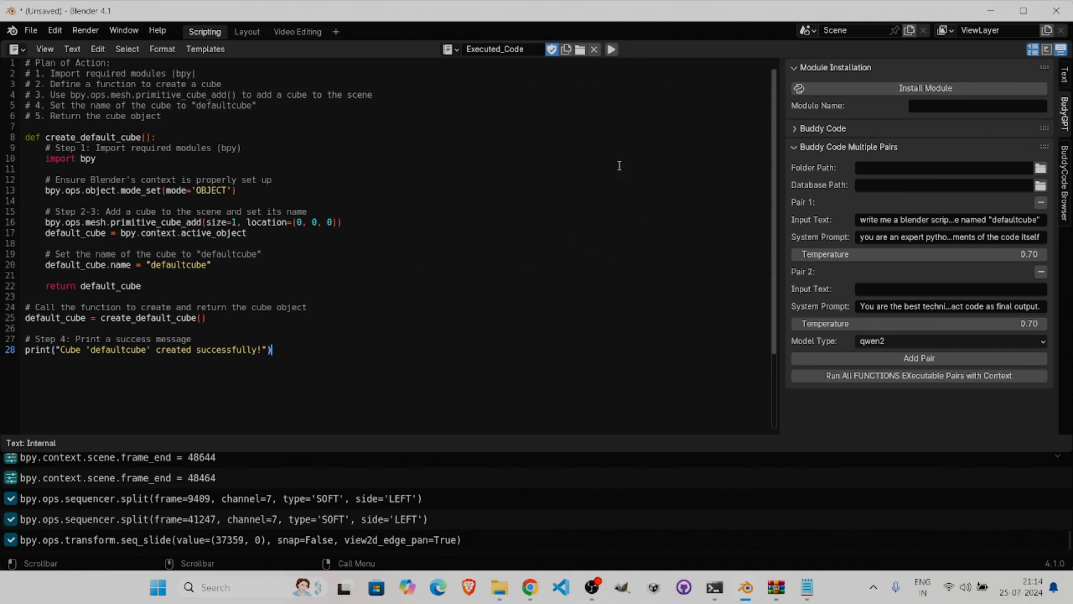
Step: Unlink the Executed_Code and Chat History text blocks from the text editor
left_click(556, 143)
left_click(593, 52)
left_click(575, 59)
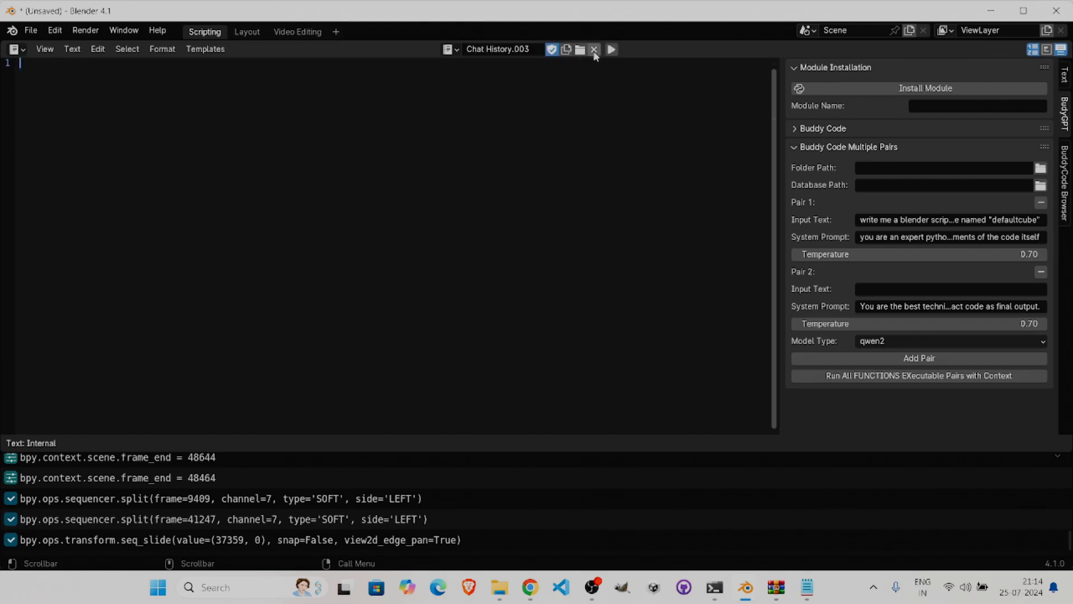
left_click(594, 51)
left_click(585, 58)
left_click(595, 52)
left_click(595, 61)
Step: Unlink the remaining texts, including Response and Response_1, until the editor is empty
left_click(593, 51)
left_click(594, 57)
left_click(595, 52)
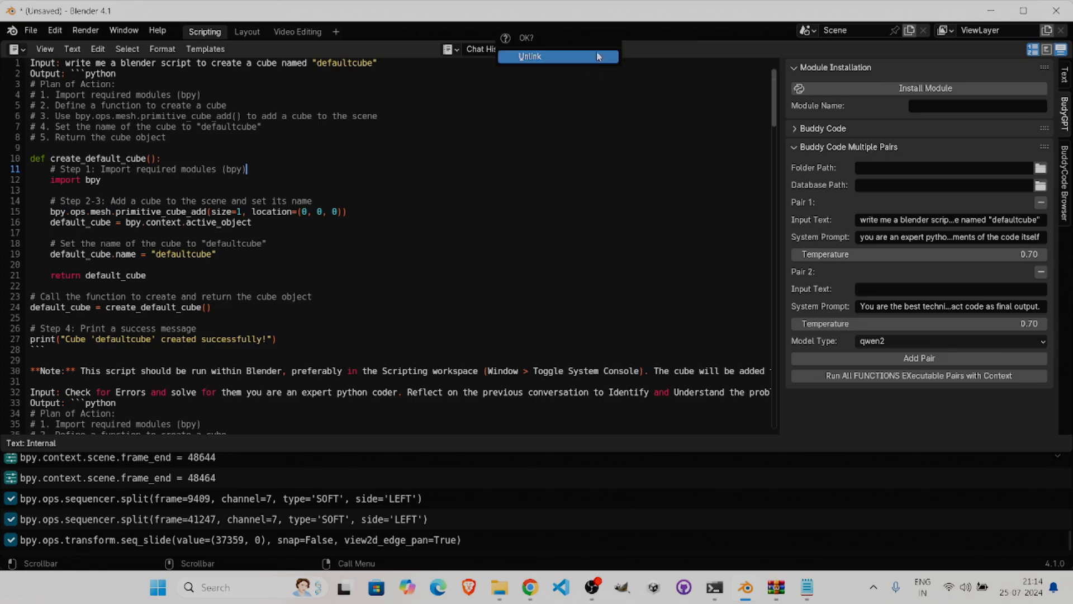
left_click(592, 59)
left_click(593, 50)
left_click(591, 64)
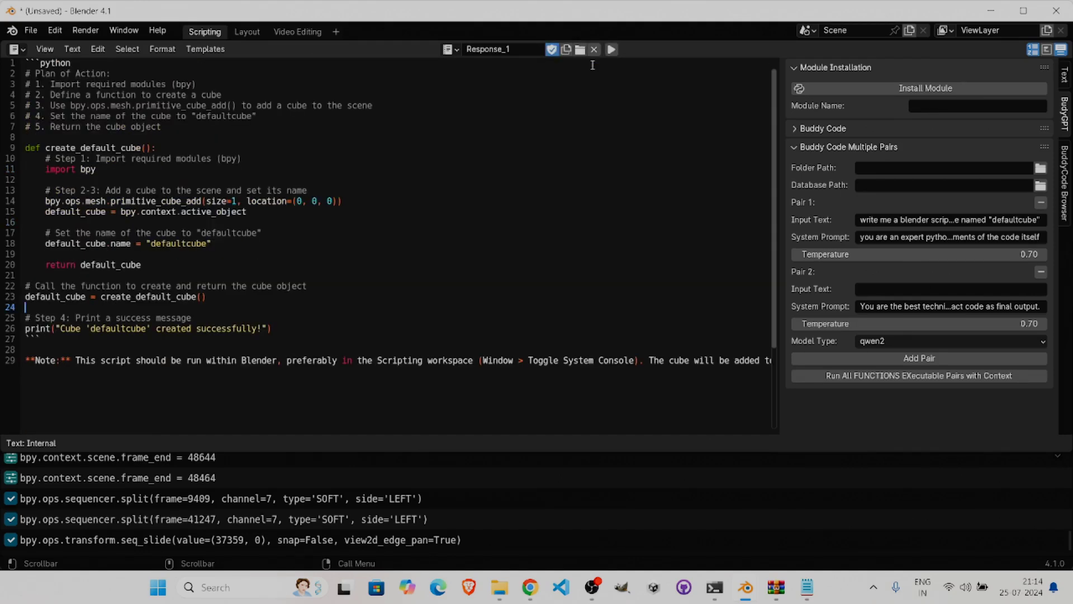
left_click(595, 49)
left_click(584, 58)
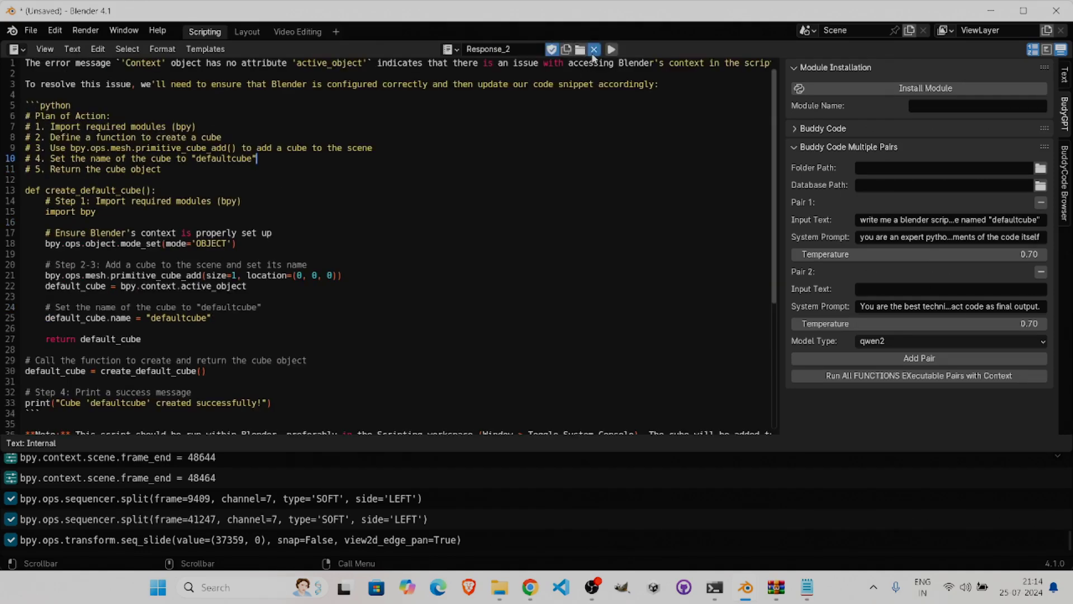
left_click(594, 49)
left_click(584, 60)
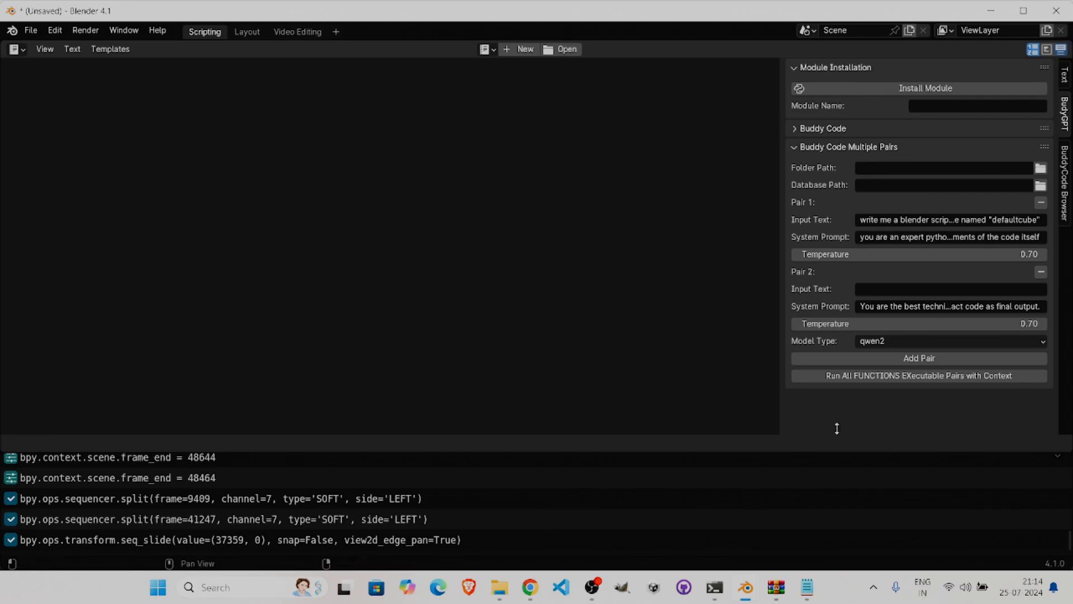
Step: Create a new file from the BuddyCodeTemp template, discarding the current project
left_click(31, 34)
mouse_move(77, 46)
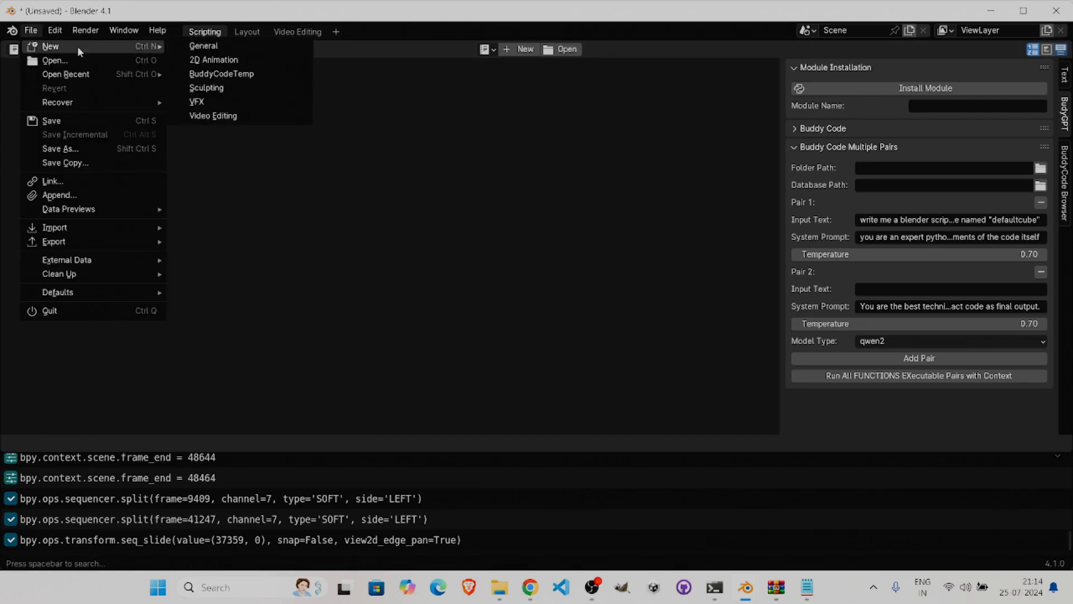
left_click(252, 77)
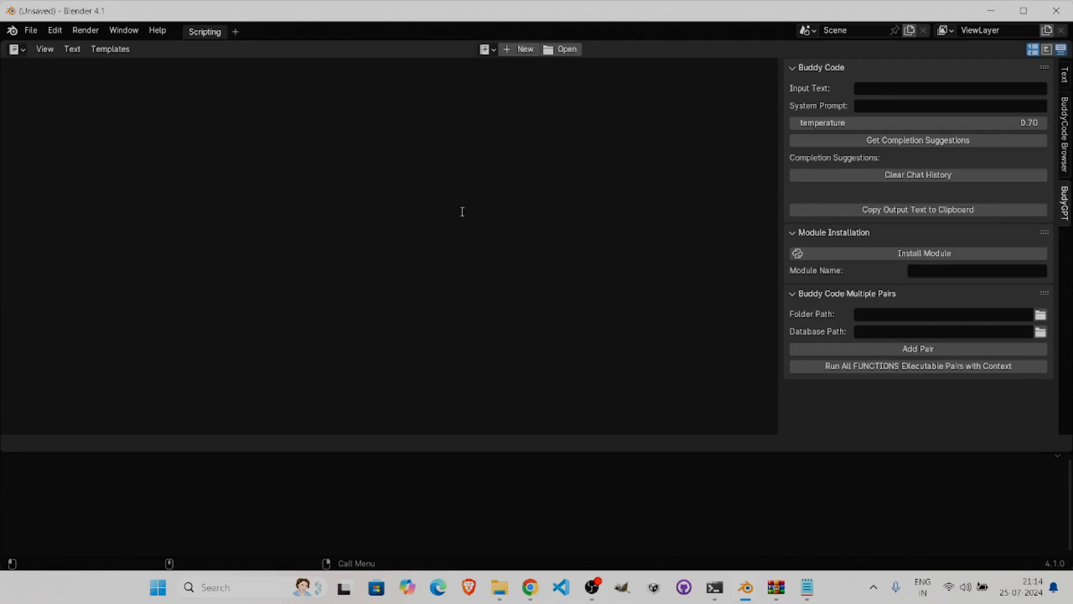
Step: Install buddycode.py from Desktop > BuddyCode V4 as a Blender add-on
left_click(53, 34)
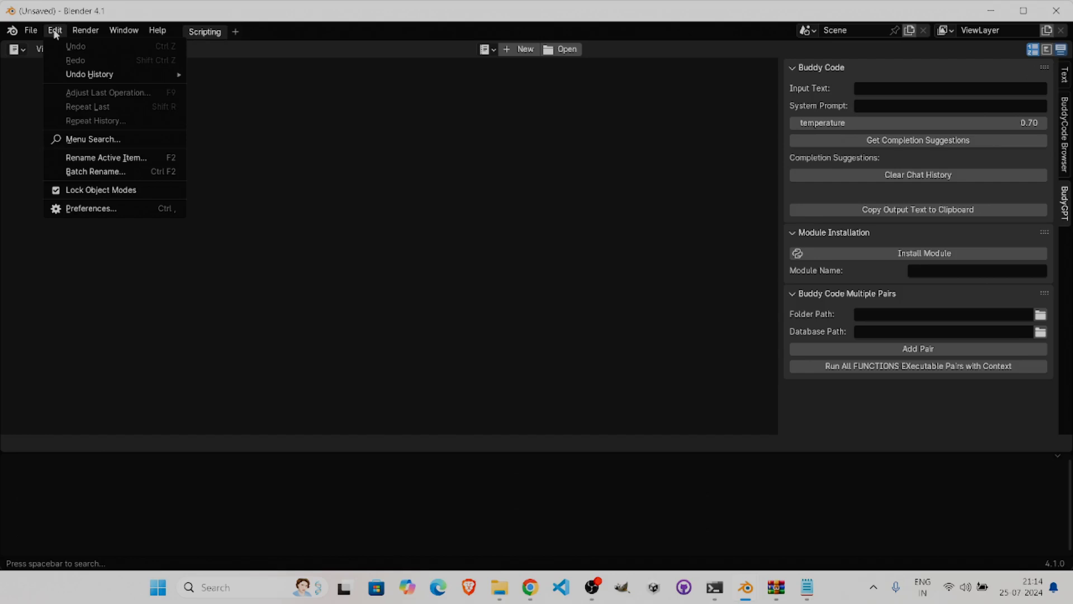
left_click(70, 209)
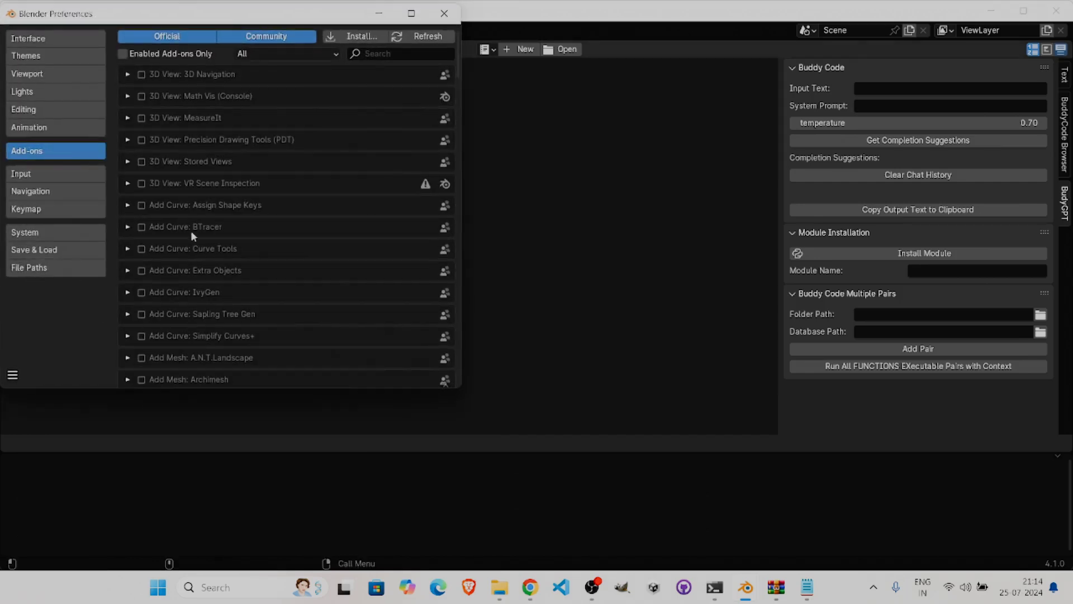
left_click(374, 36)
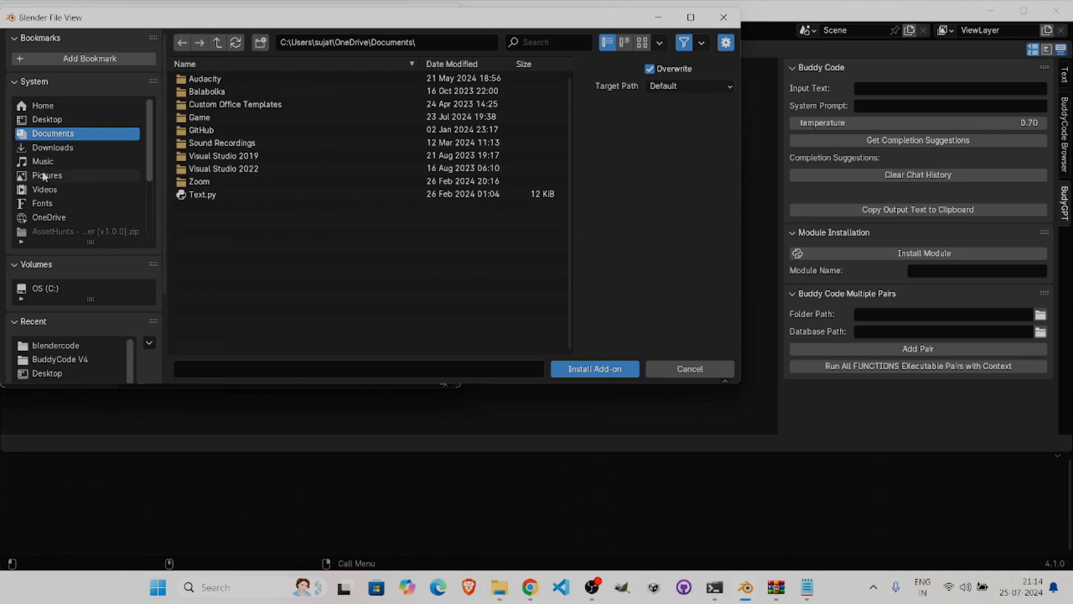
left_click(79, 122)
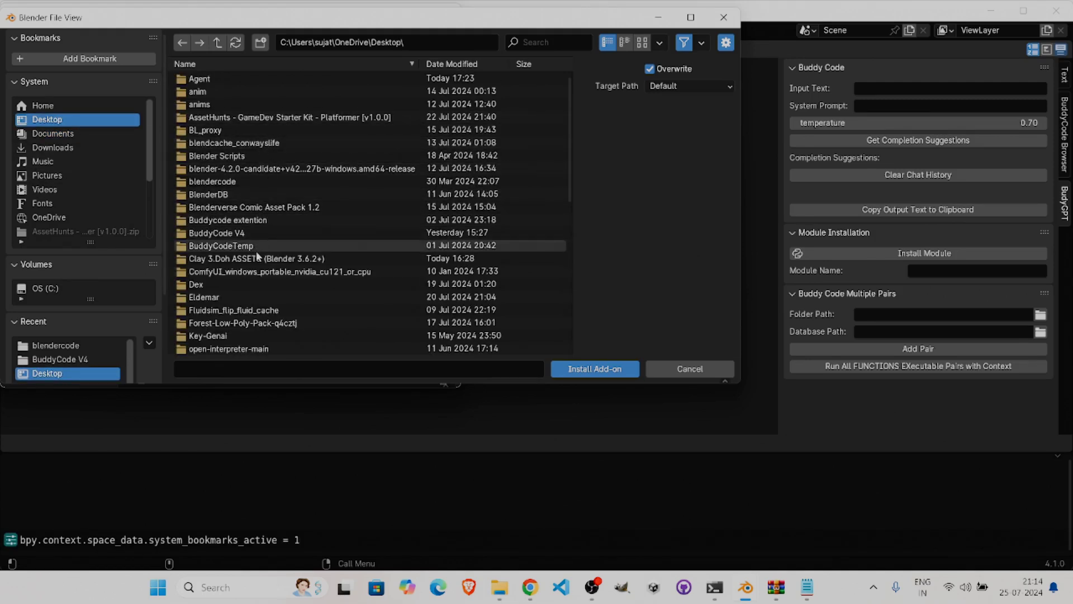
left_click(84, 359)
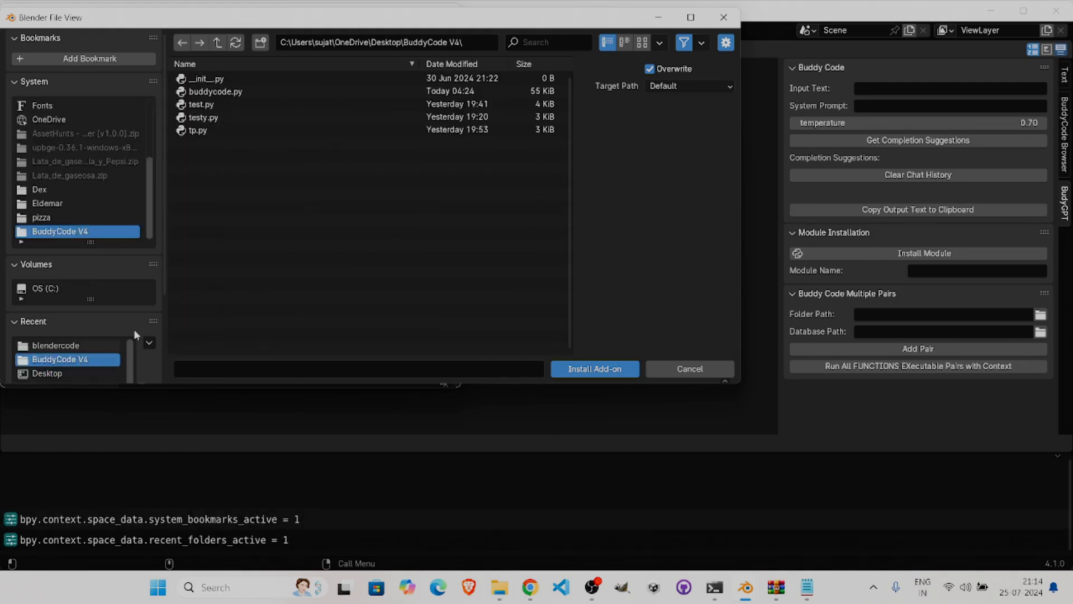
double_click(258, 91)
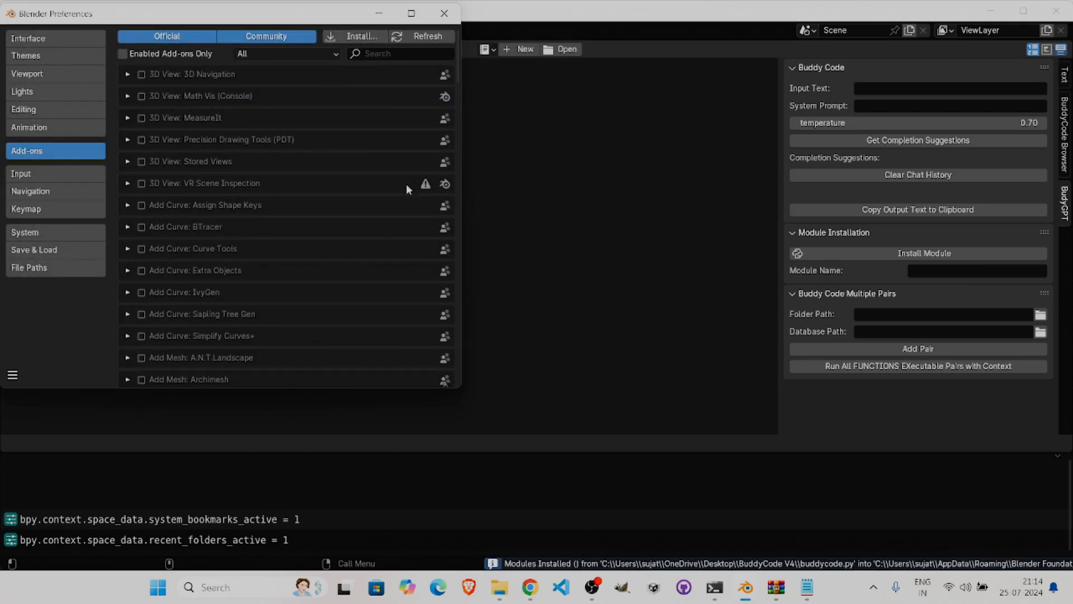
left_click(401, 54)
Step: Search the add-ons for 'budd' and expand the BuddyCode add-on settings
type("budd")
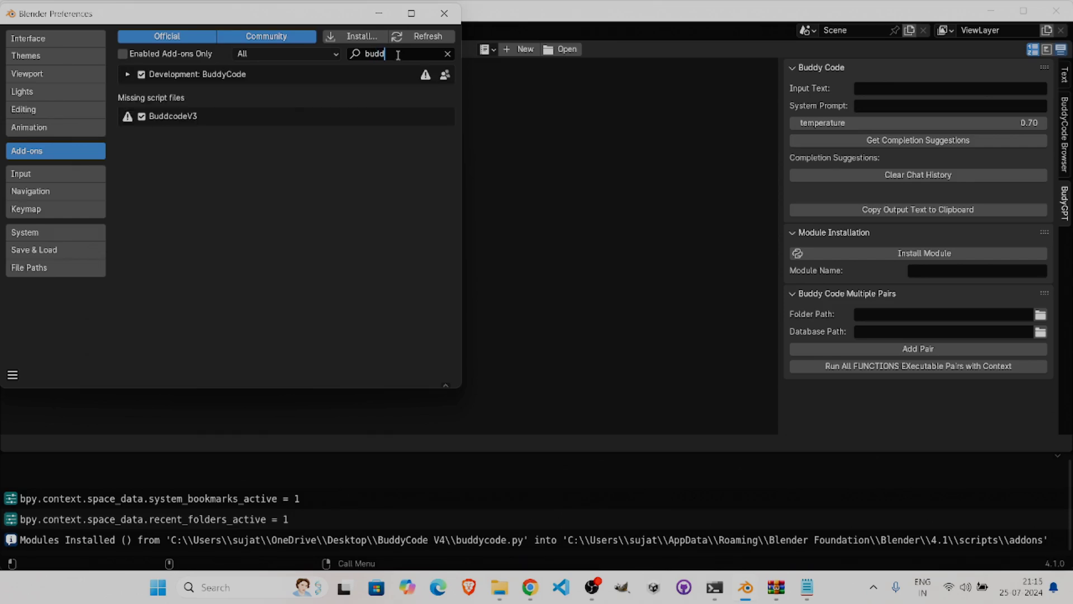
left_click(283, 140)
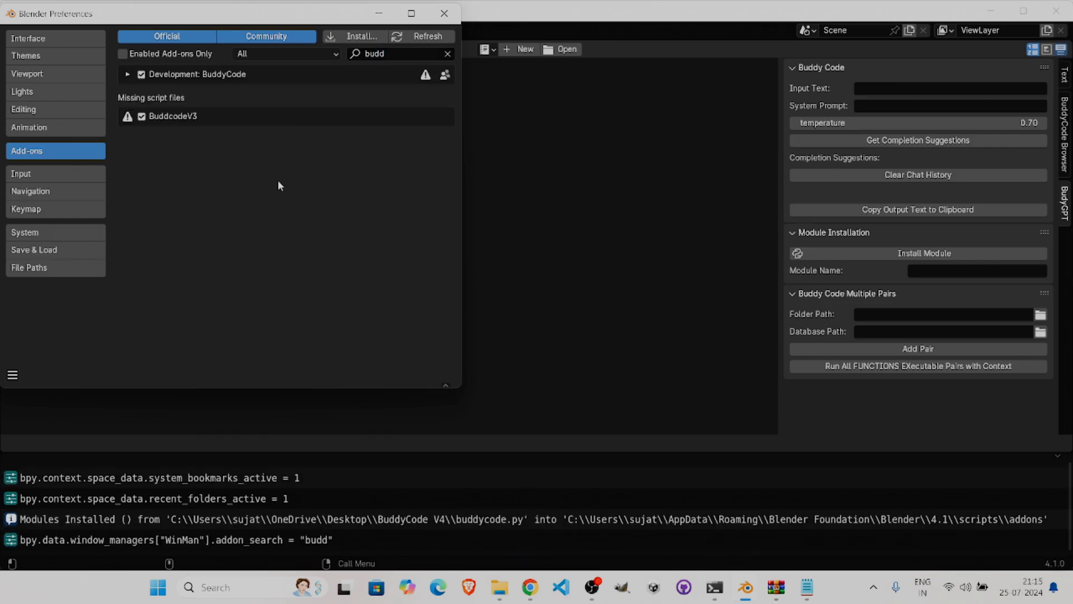
left_click(125, 75)
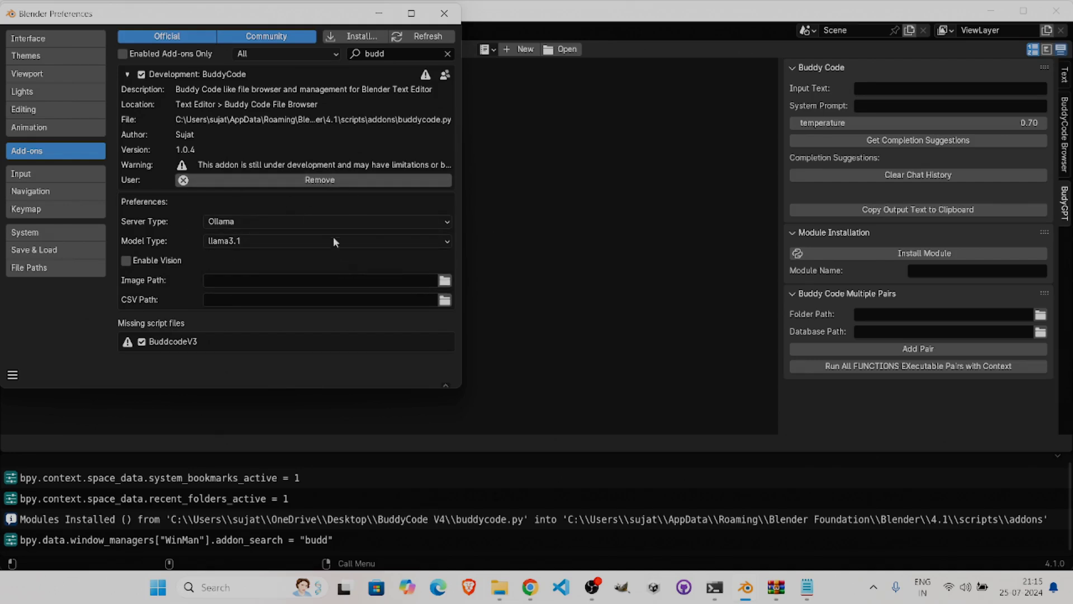
Step: Try LM Studio, Gemini and Huggingface, settle on Ollama (llama3.1), then close Preferences
left_click(341, 222)
left_click(281, 239)
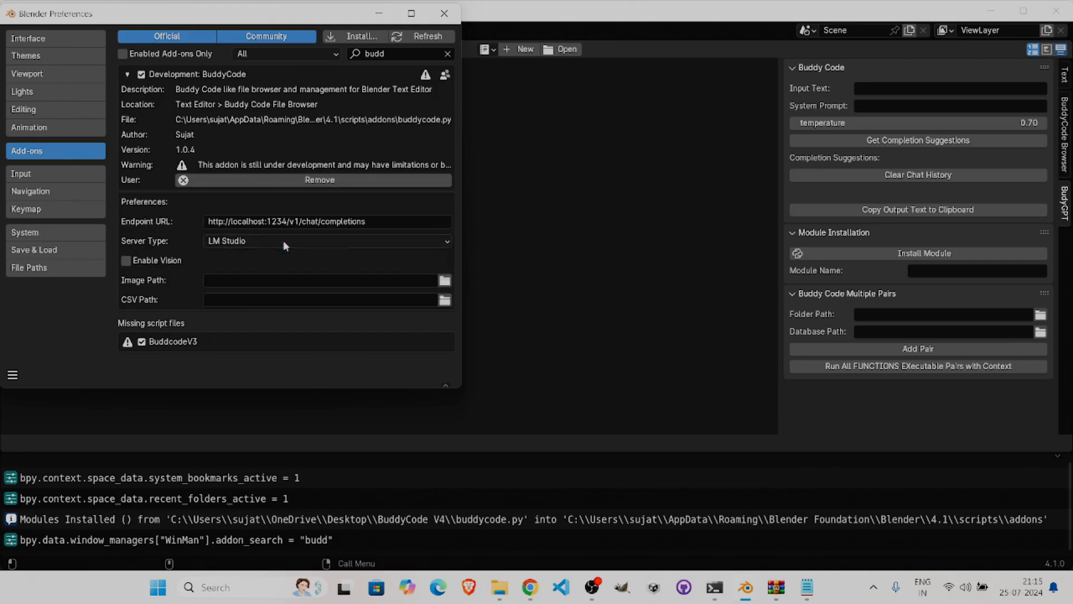
left_click(284, 239)
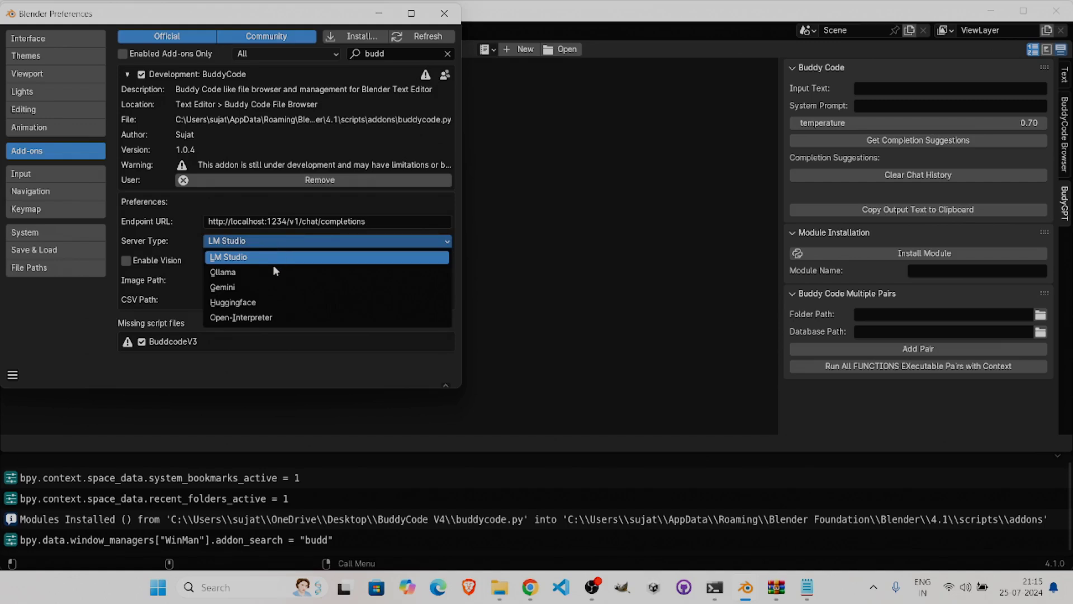
left_click(270, 272)
left_click(289, 223)
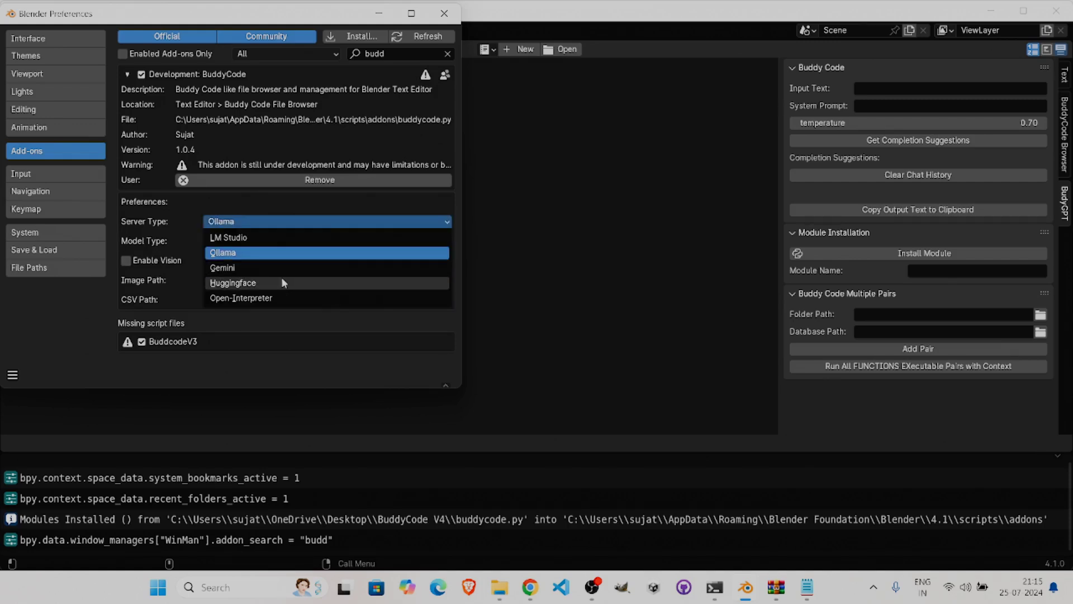
left_click(278, 269)
left_click(286, 223)
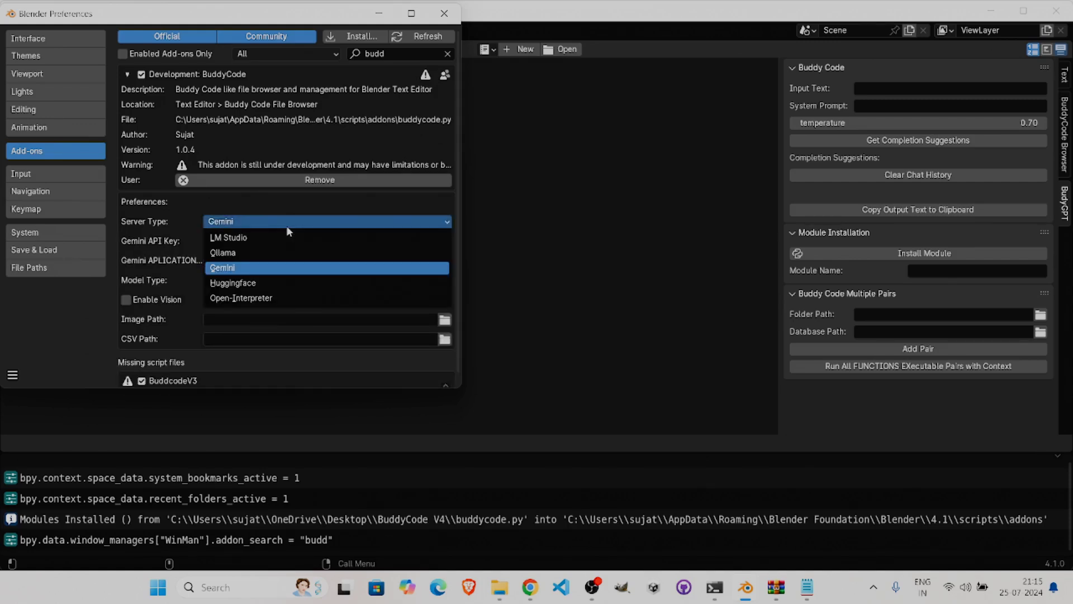
left_click(270, 283)
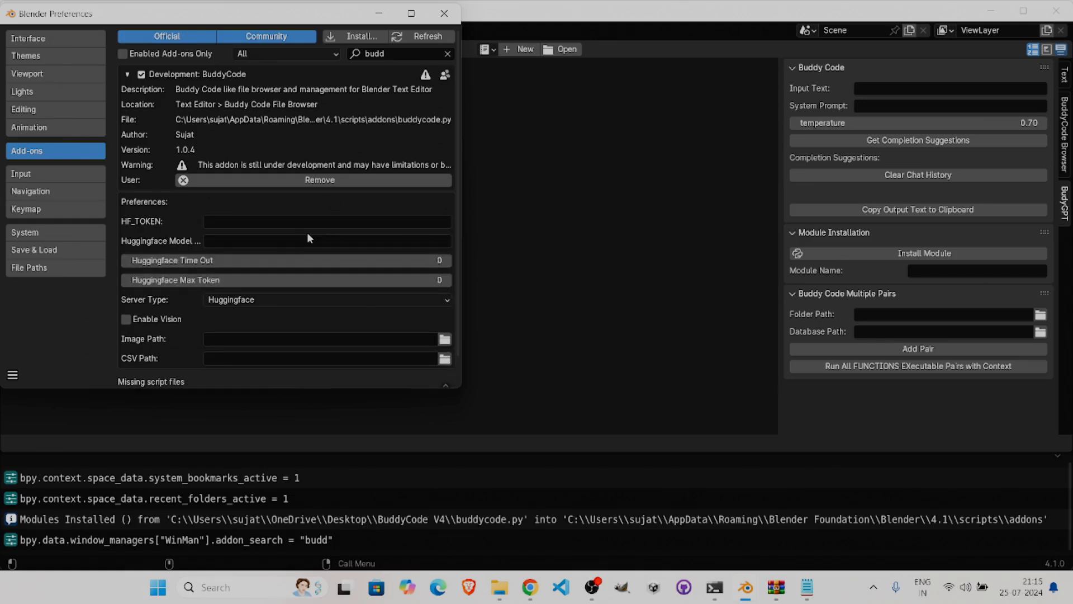
left_click(276, 302)
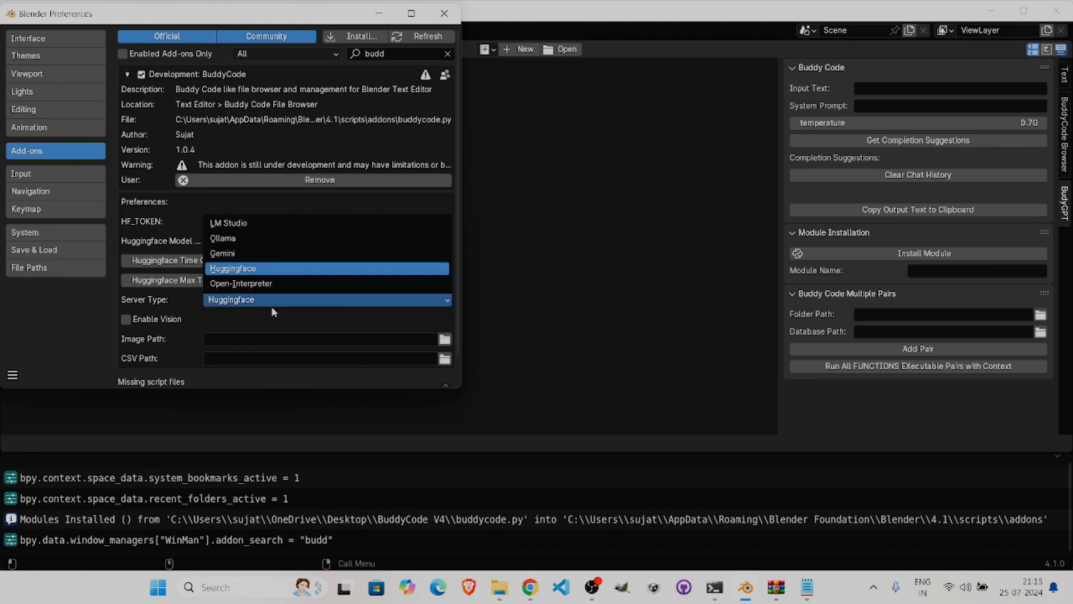
left_click(236, 237)
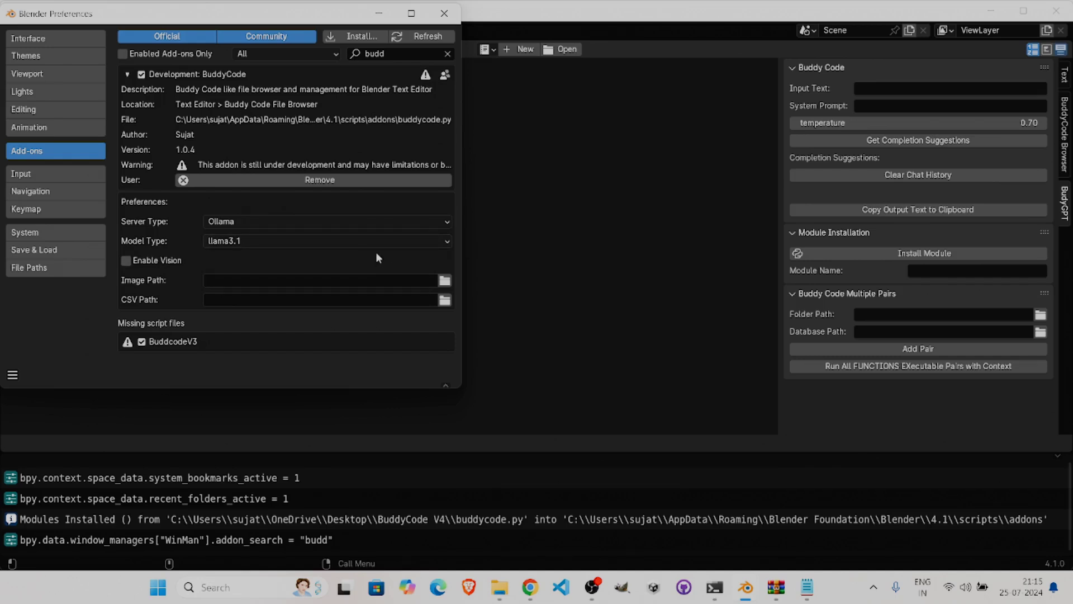
left_click(379, 13)
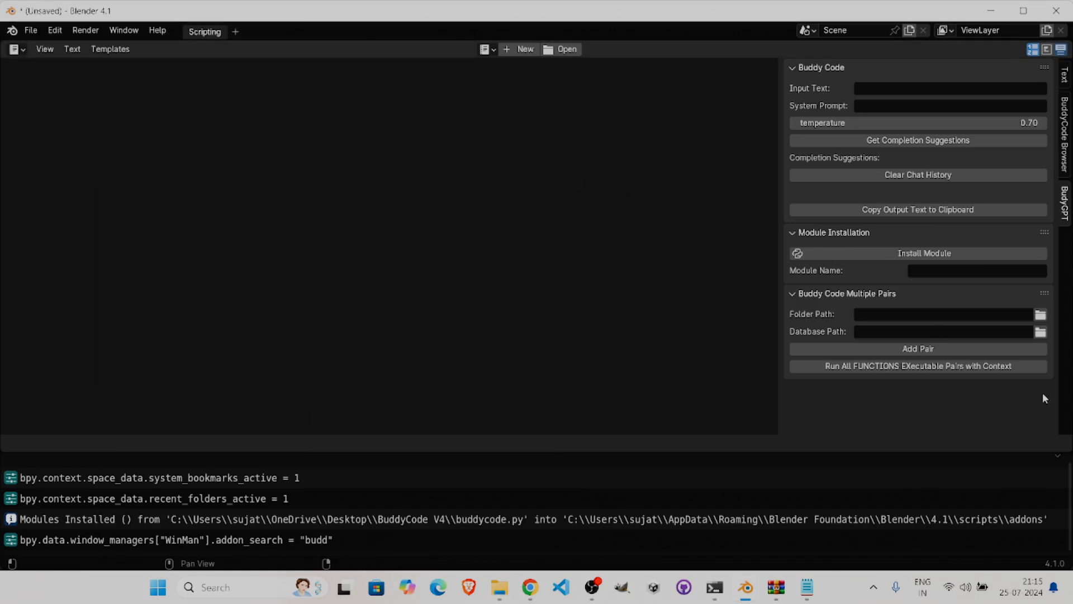
Step: Fold the Buddy Code and Module Installation panels, keep Multiple Pairs open, and add Pairs 1 and 2
left_click(798, 68)
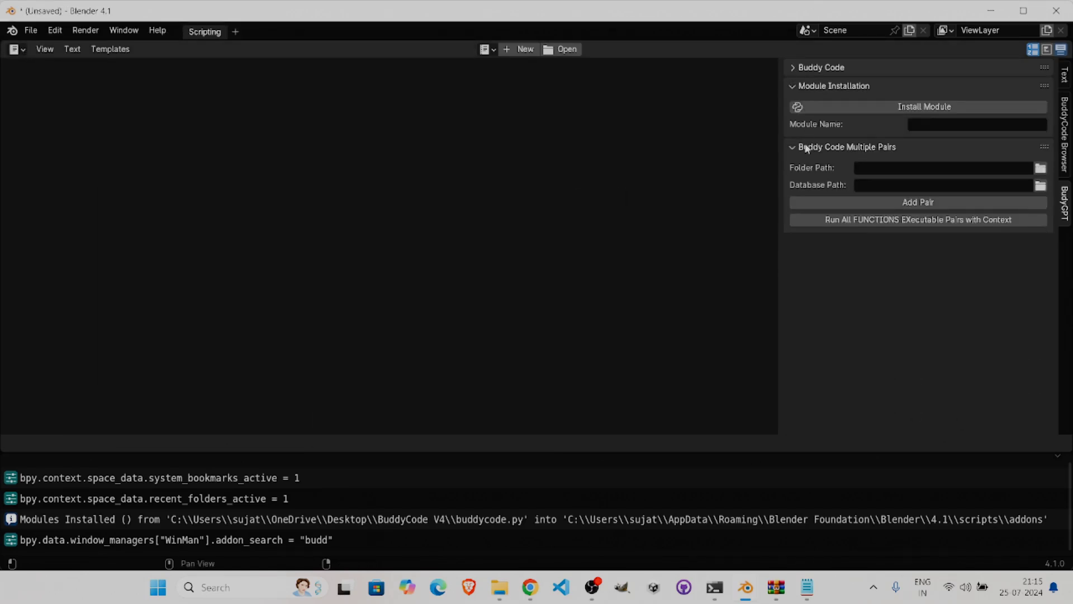
left_click(792, 87)
left_click(794, 69)
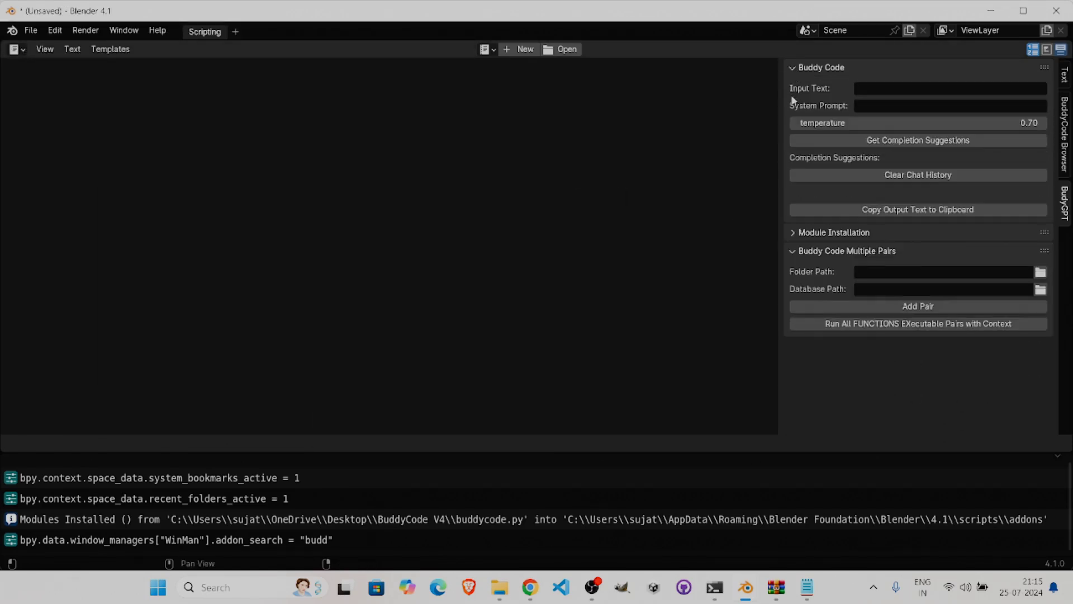
left_click(793, 70)
left_click(791, 106)
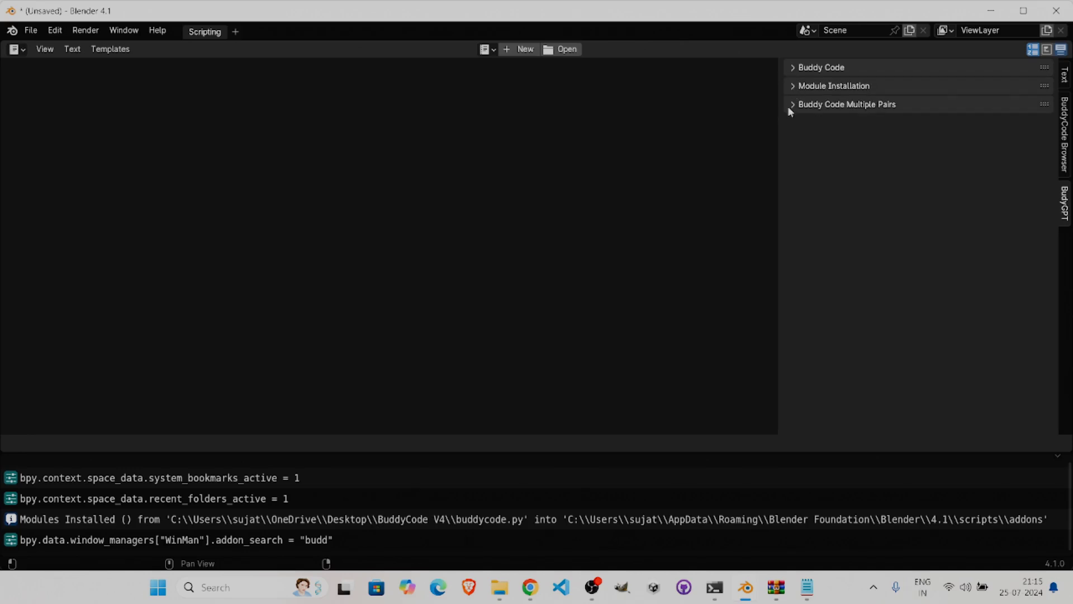
left_click(790, 107)
left_click(794, 86)
left_click(795, 87)
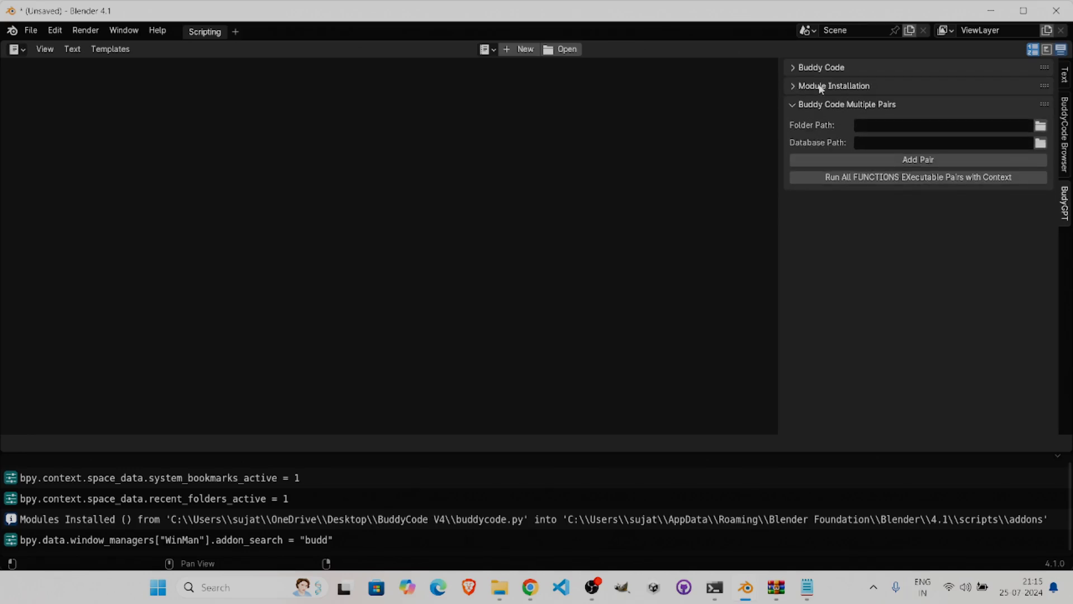
left_click(800, 88)
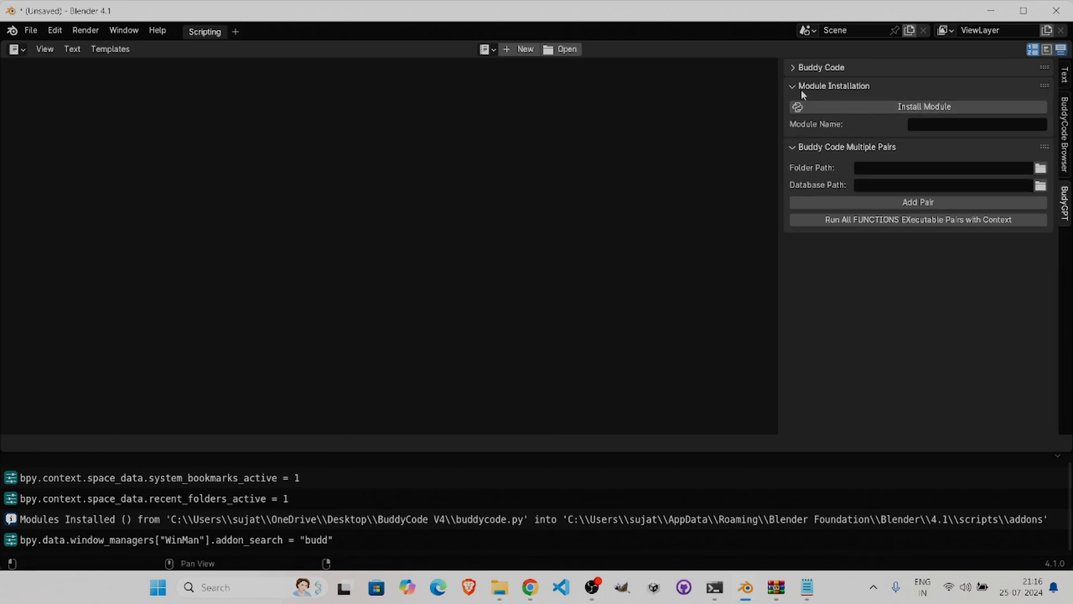
left_click(799, 87)
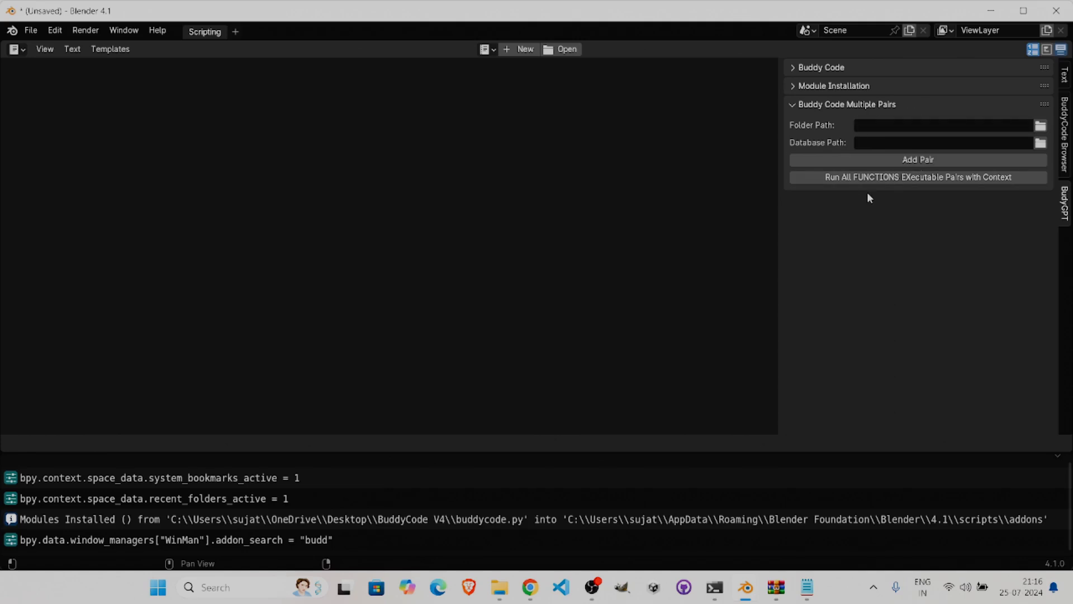
left_click(906, 159)
left_click(899, 230)
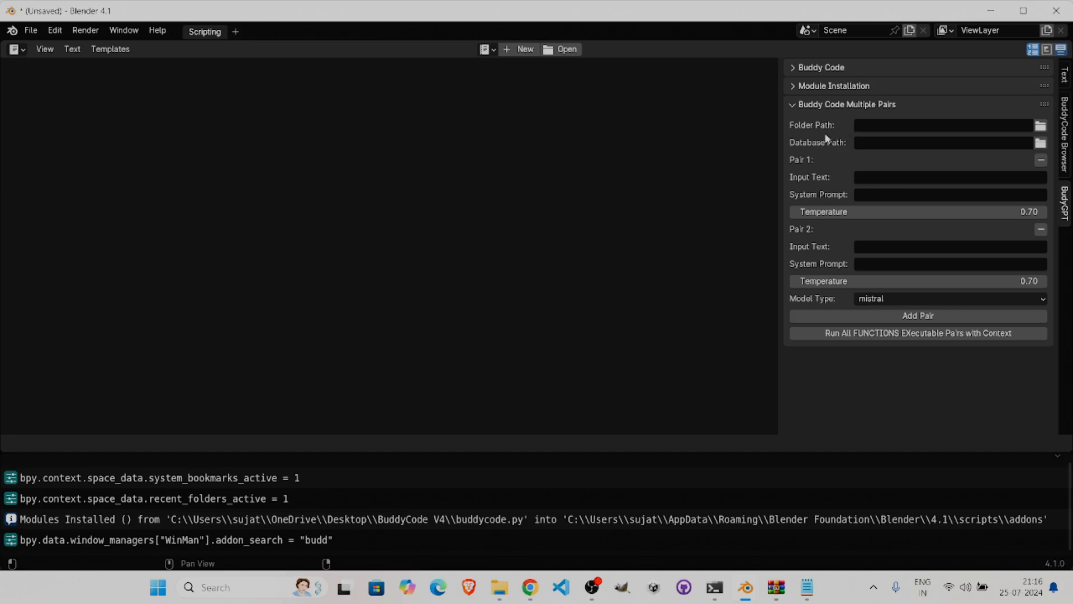
Step: Open and cancel the Folder Path and Database Path browsers, leaving both fields blank
left_click(1041, 127)
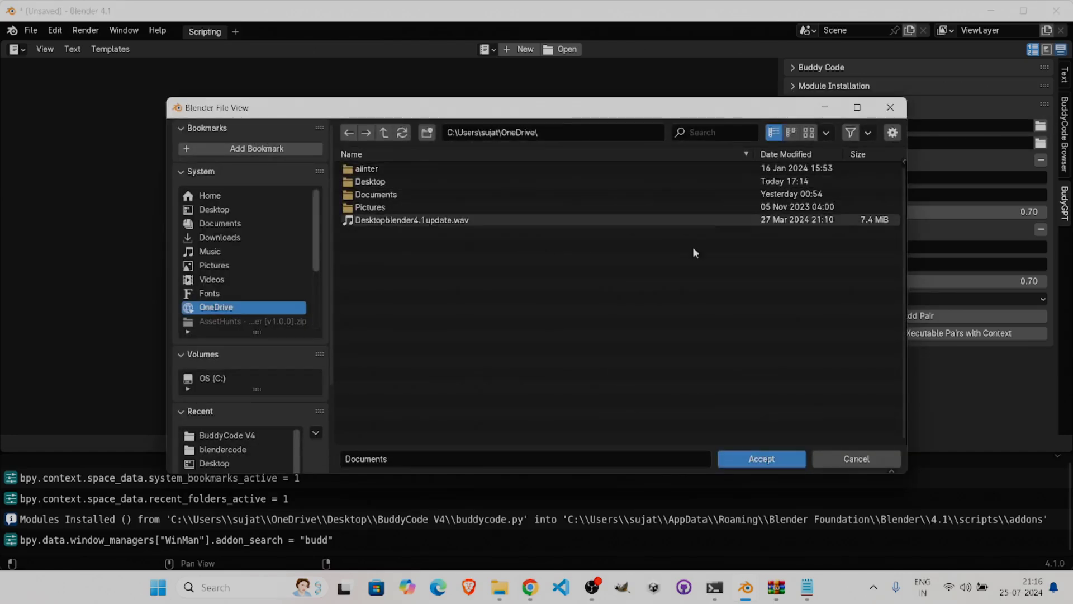
left_click(891, 107)
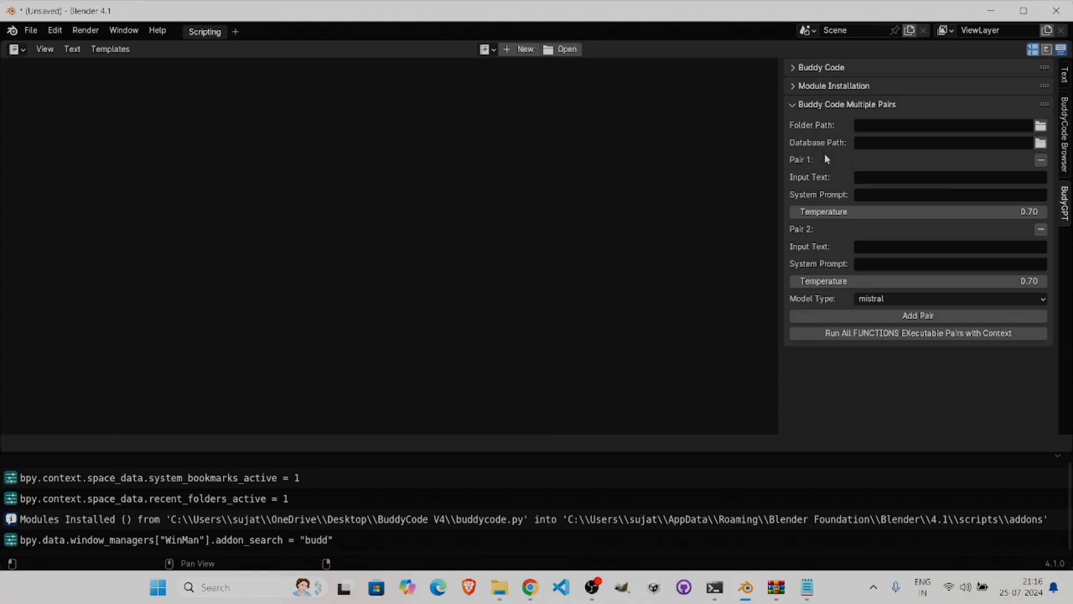
left_click(1041, 143)
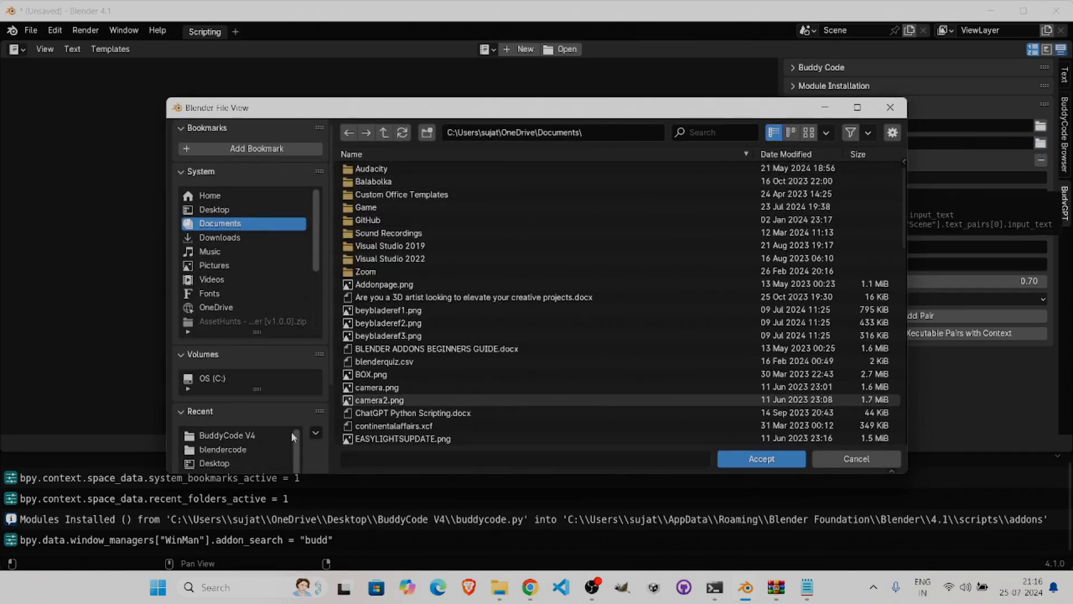
left_click(891, 107)
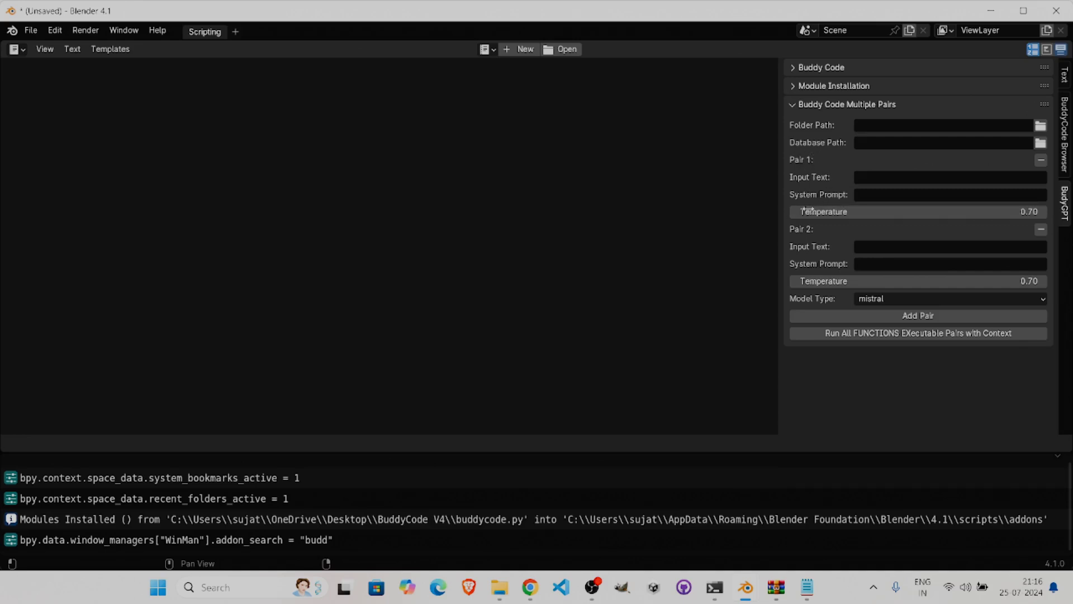
Step: Delete Pairs 2 and 1, add three new pairs, then remove Pair 3
left_click(1041, 230)
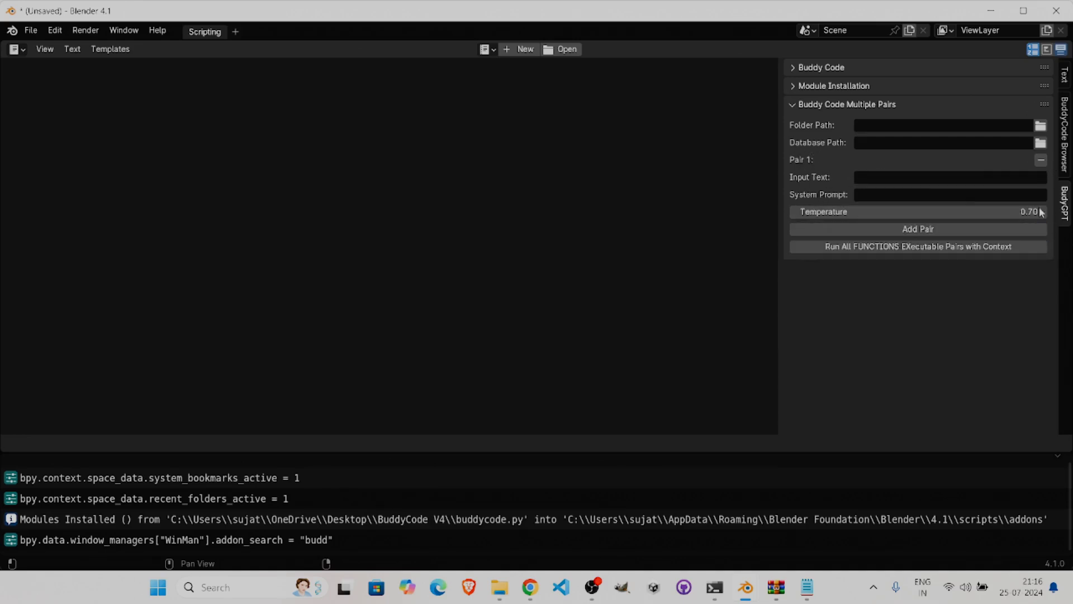
left_click(1040, 161)
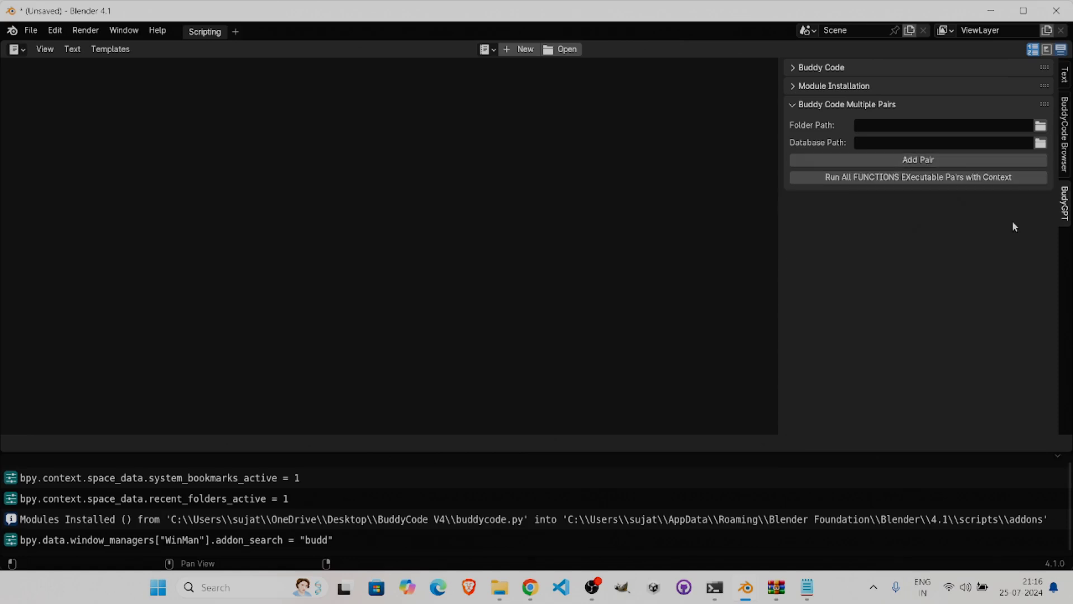
left_click(993, 160)
left_click(974, 228)
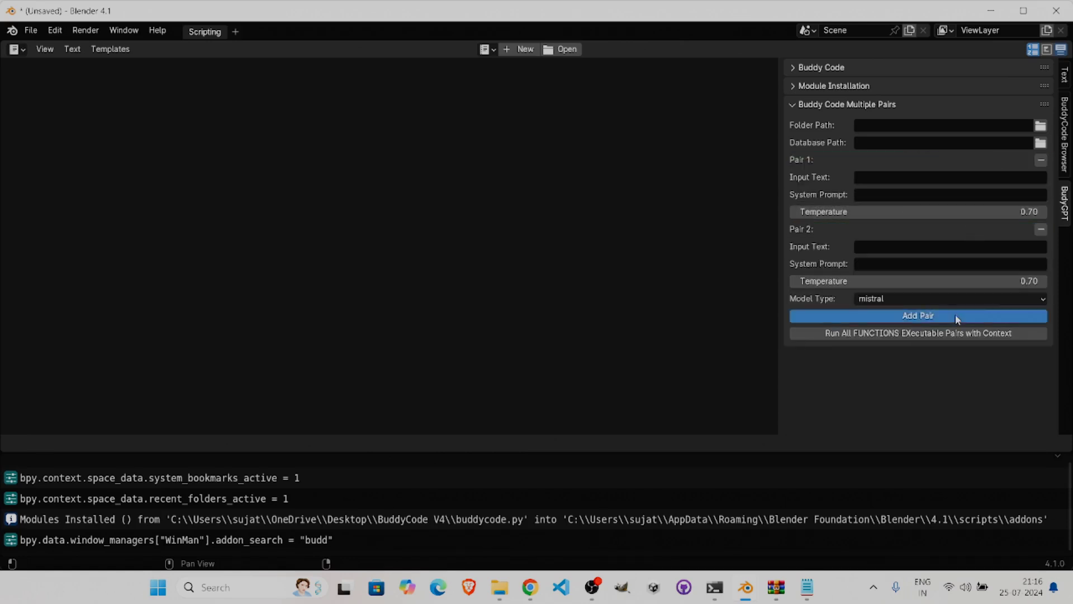
left_click(954, 315)
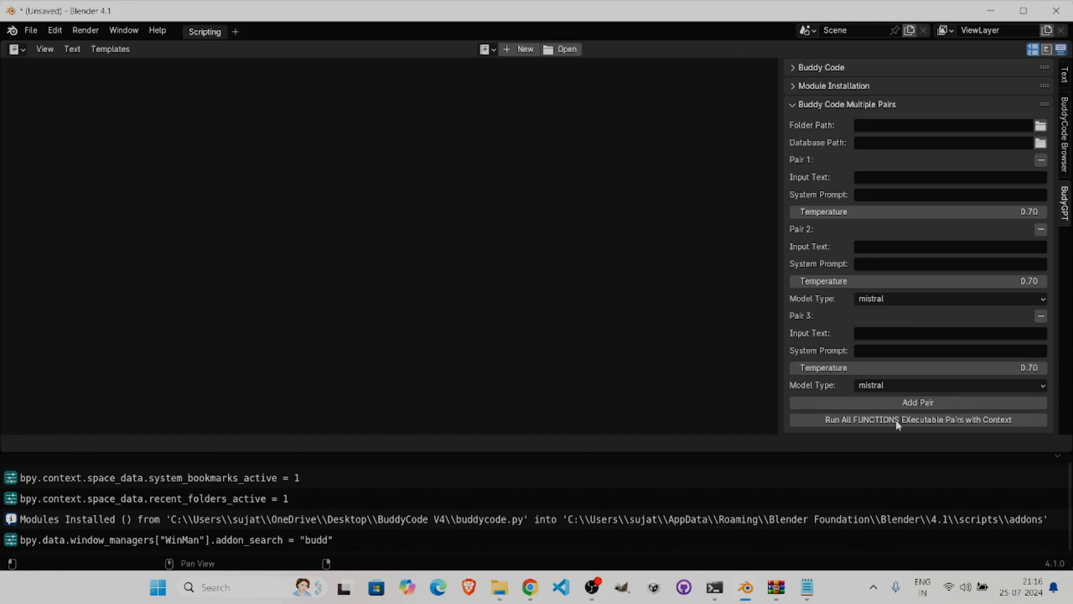
left_click(1041, 316)
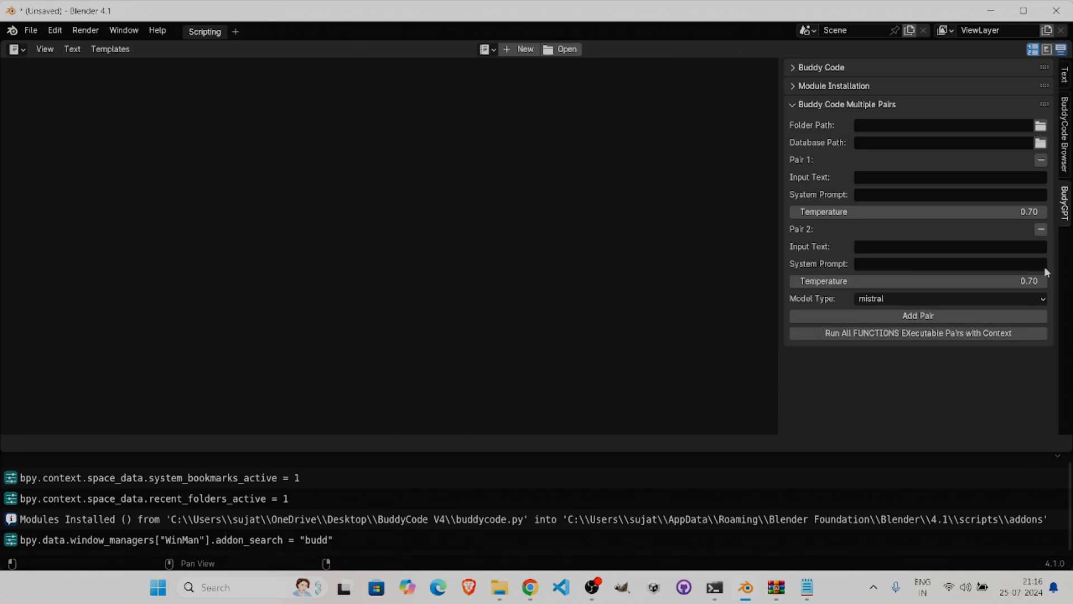